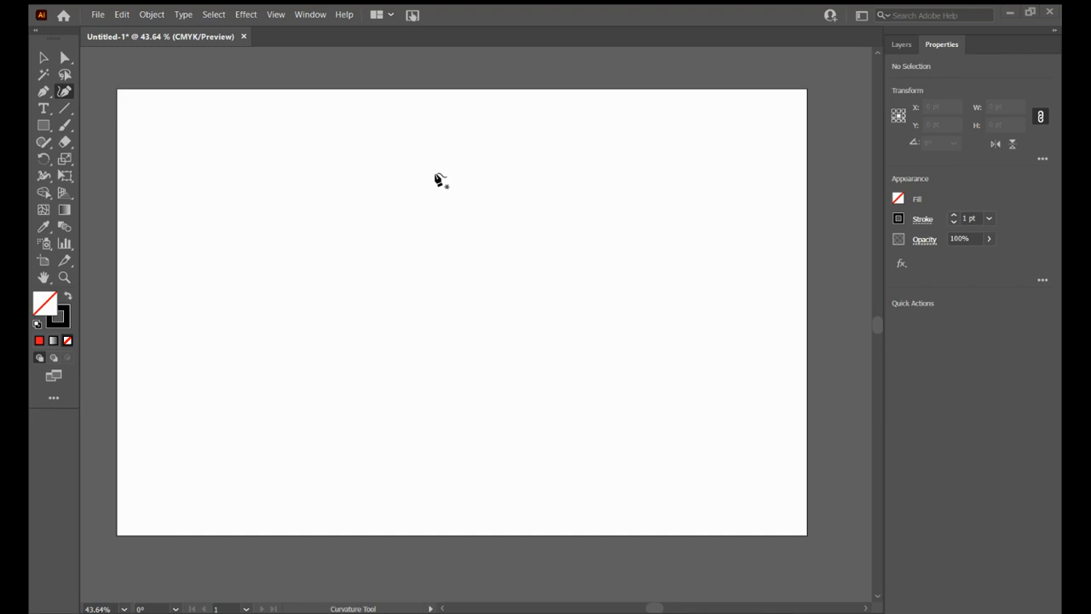
Step: Draw a closed, roughly circular path about 434 by 425 pt from four anchor points with the Curvature tool
left_click(464, 128)
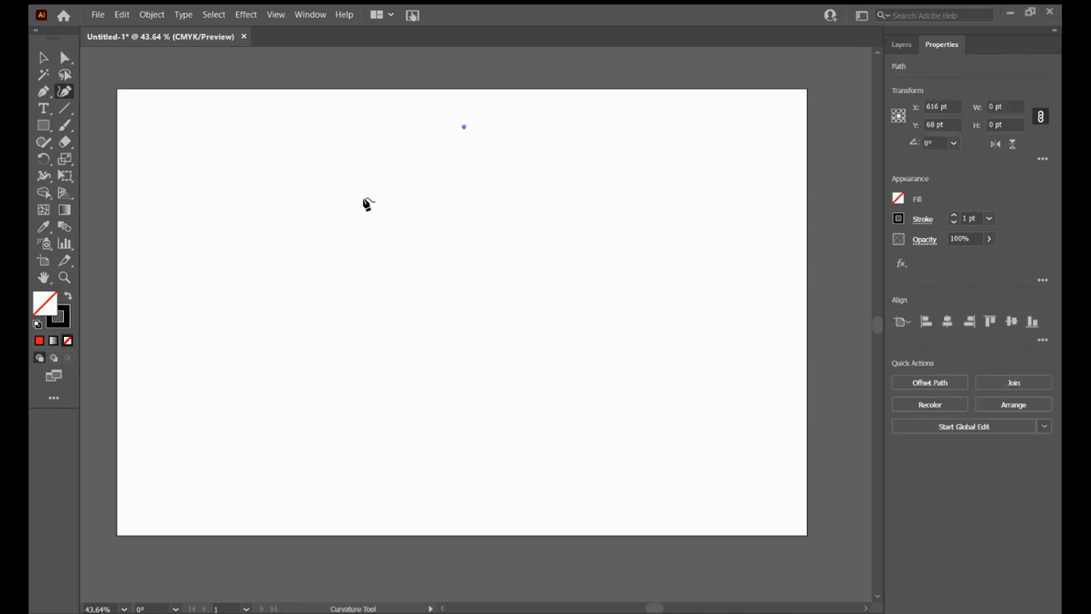
left_click(316, 252)
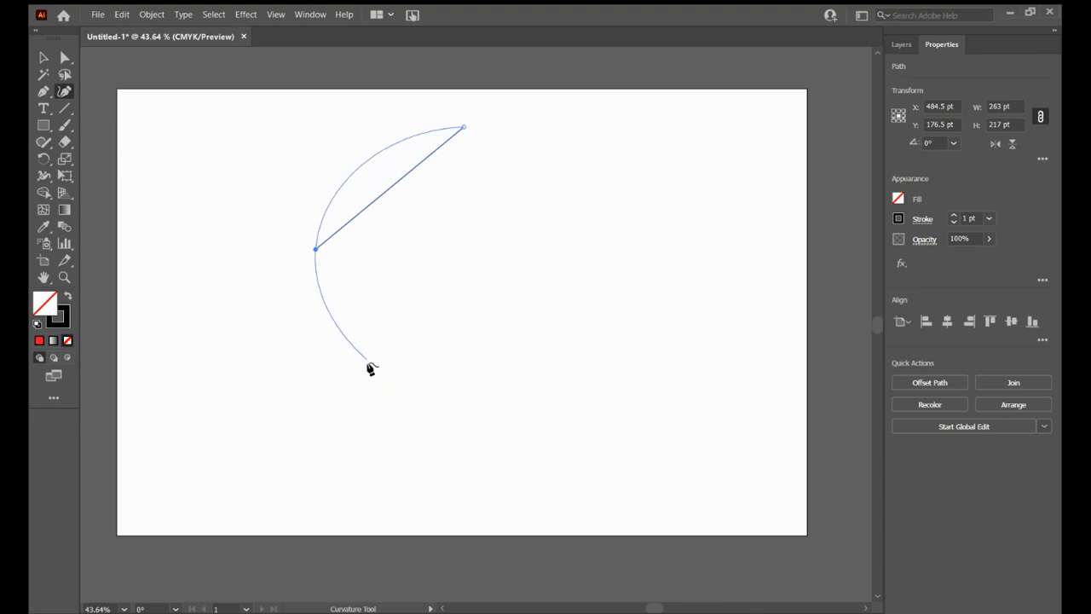
left_click(446, 367)
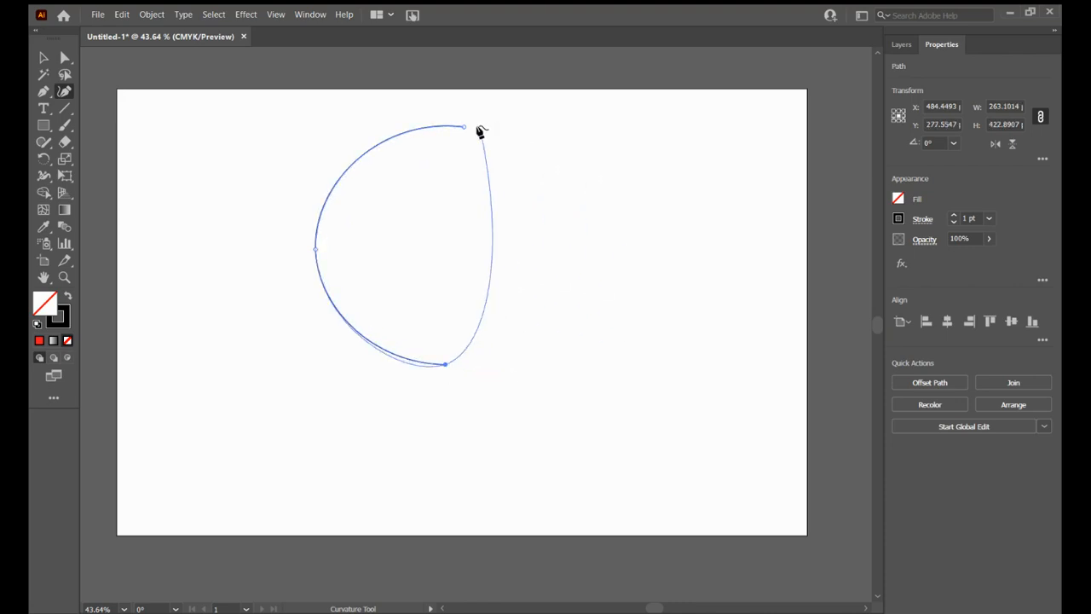
left_click(561, 245)
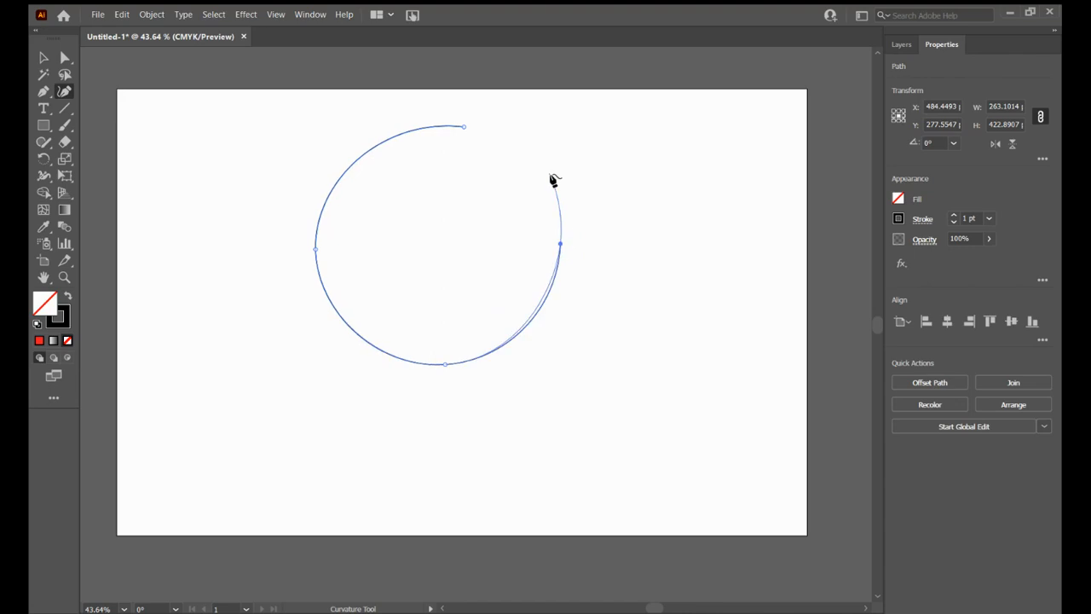
left_click(464, 128)
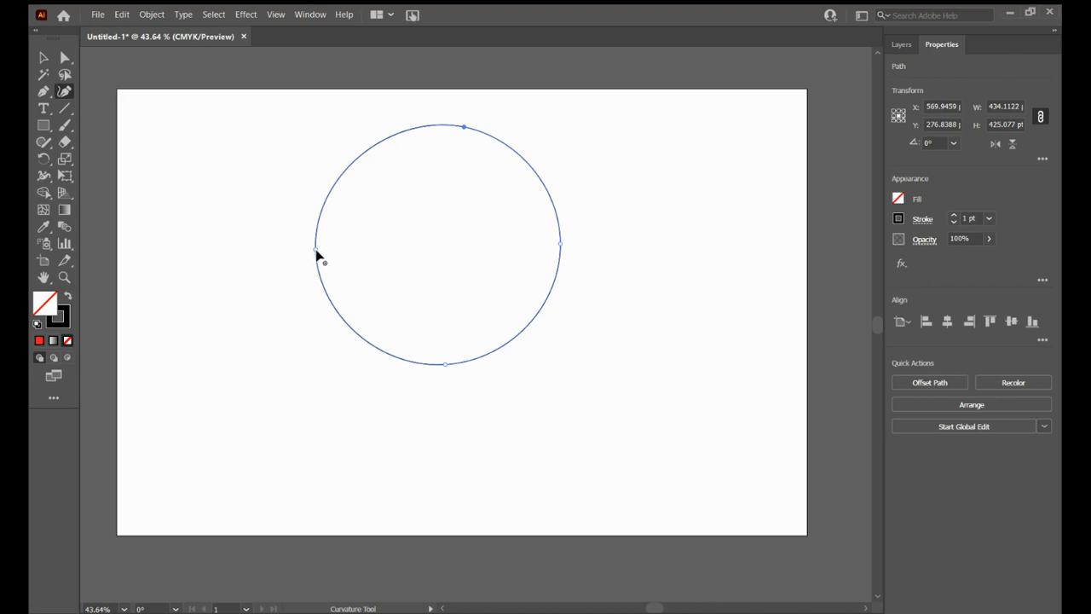
Step: Reposition the circle's left and right anchor points to reshape it to about 432 by 423 pt
left_click_drag(317, 251, 275, 231)
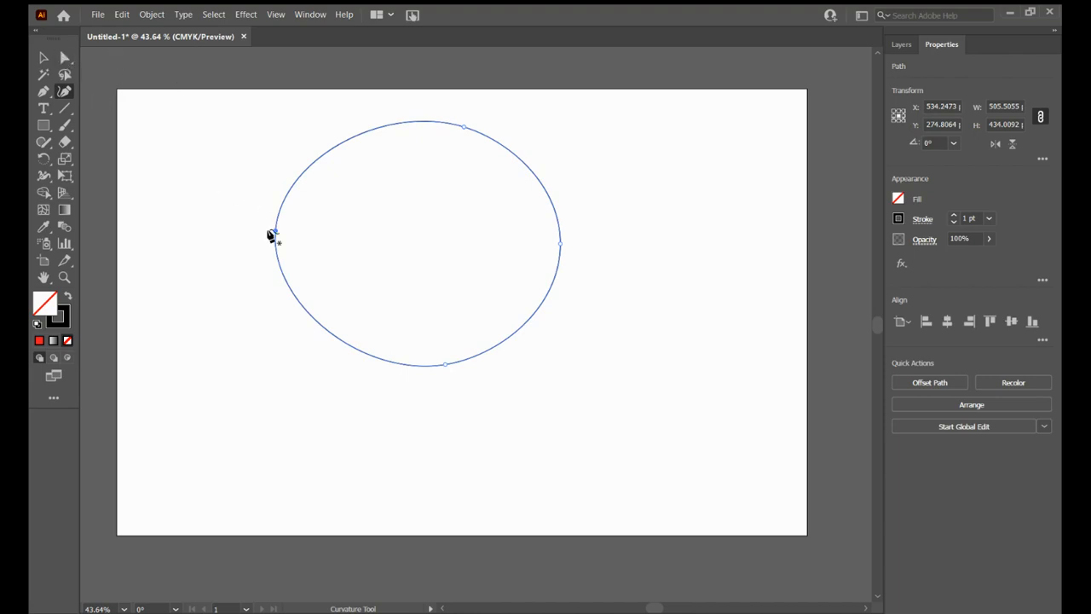
left_click_drag(274, 233, 321, 250)
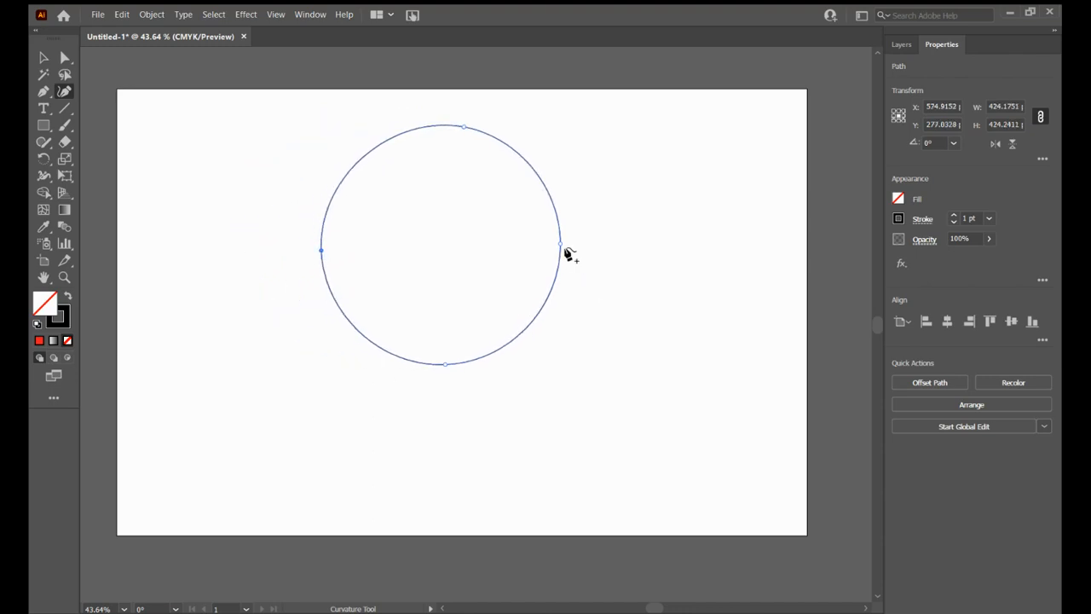
left_click_drag(561, 249, 565, 243)
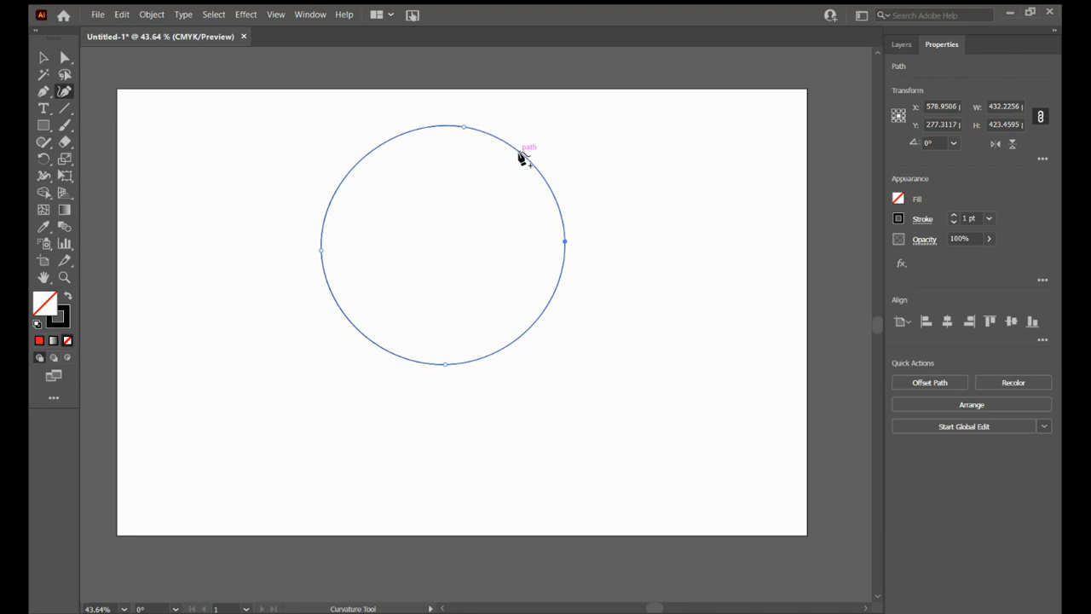
Step: Add an anchor point on the circle's lower-right curve, pull it outward, and move the right anchor point inward
left_click(538, 320)
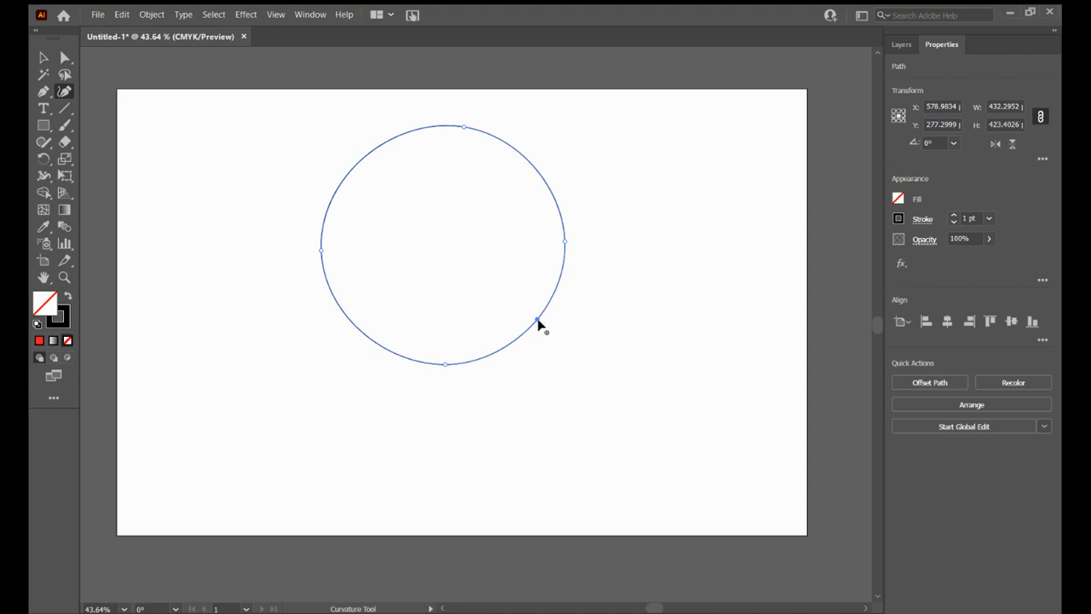
left_click_drag(538, 320, 570, 346)
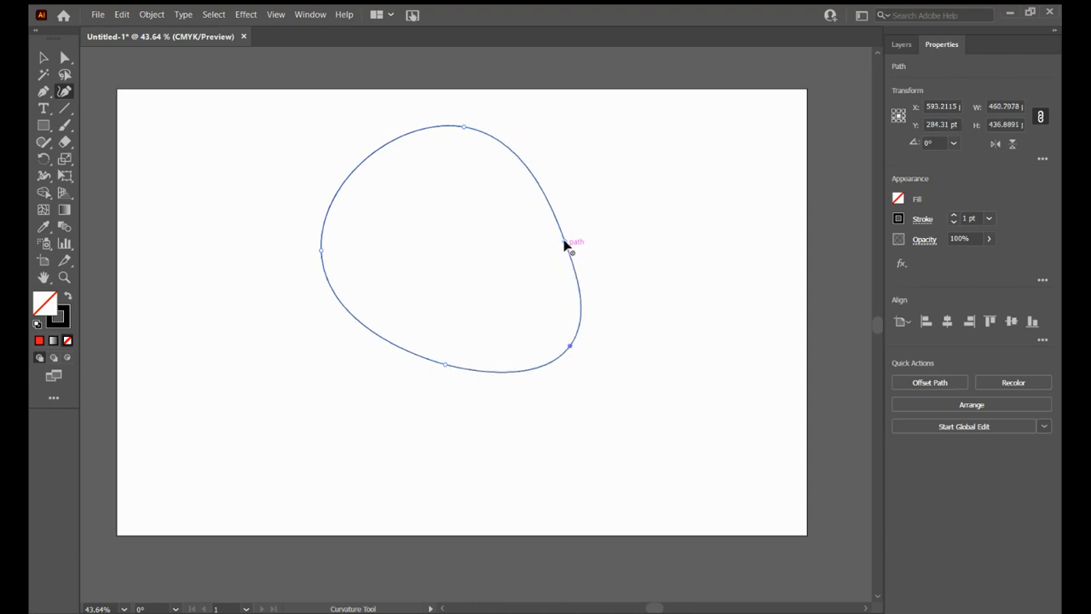
left_click_drag(563, 246, 522, 247)
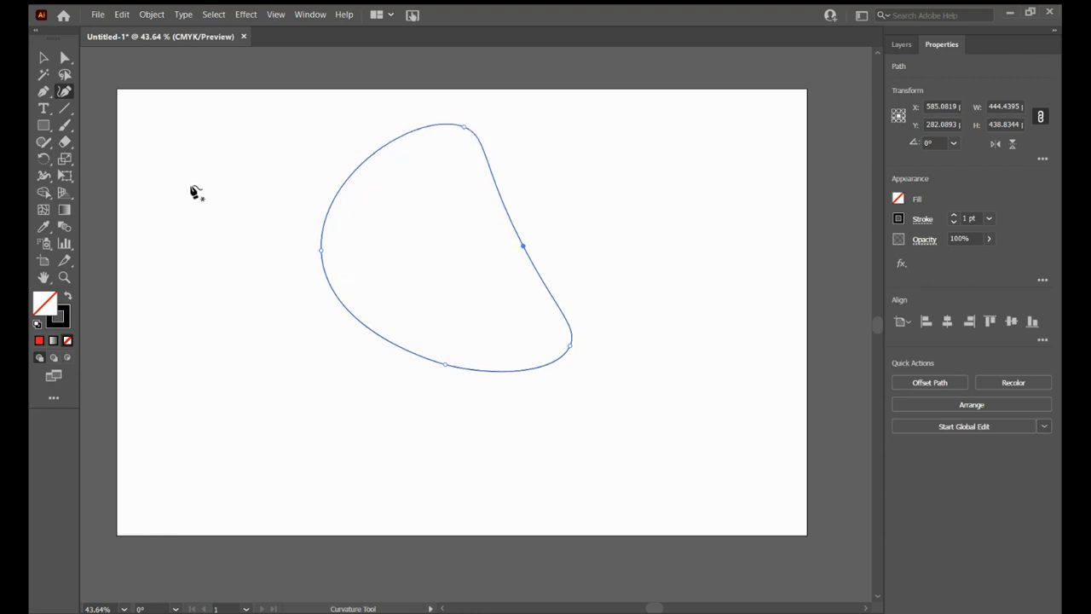
Step: Select the path's left anchor point with Direct Selection and pull the top anchor's handle slightly up and outward
left_click(67, 57)
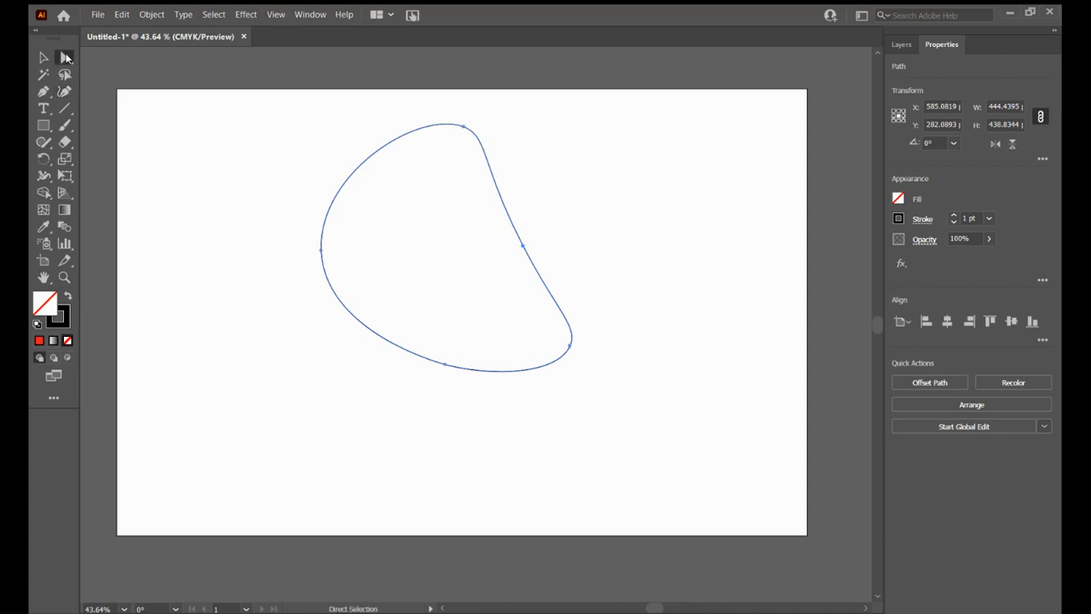
left_click(258, 181)
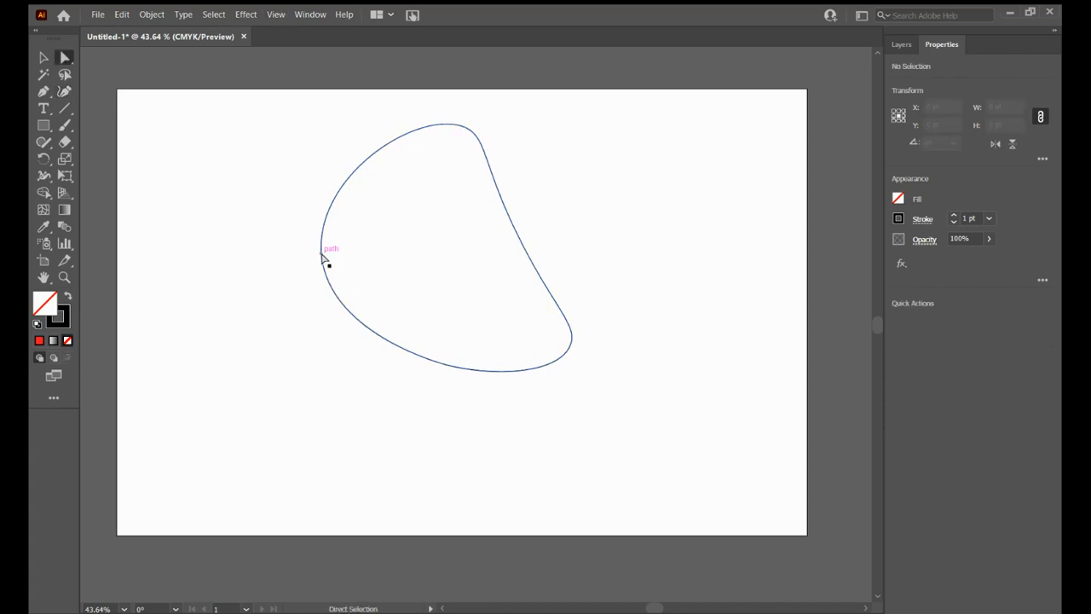
left_click(324, 255)
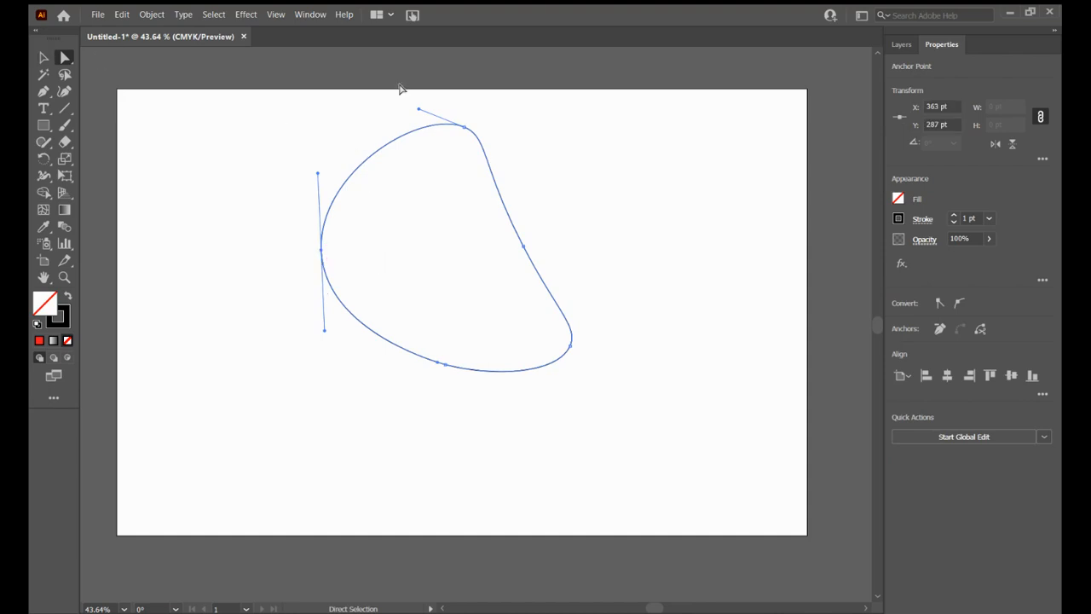
left_click_drag(418, 109, 409, 99)
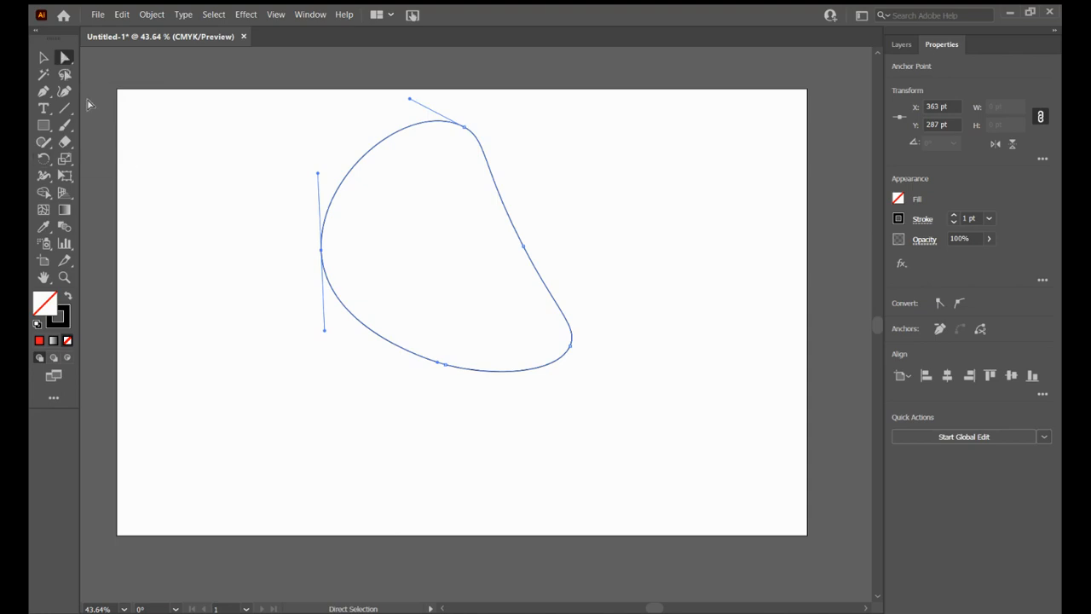
Step: Remove the path's top anchor point and delete the whole shape from the artboard
left_click(44, 92)
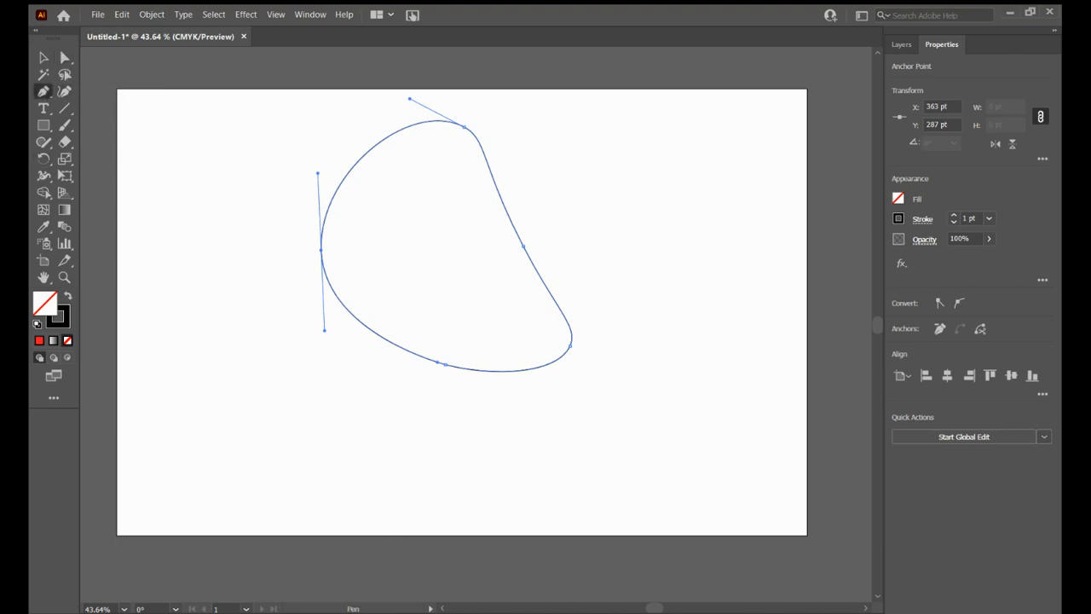
left_click(464, 130)
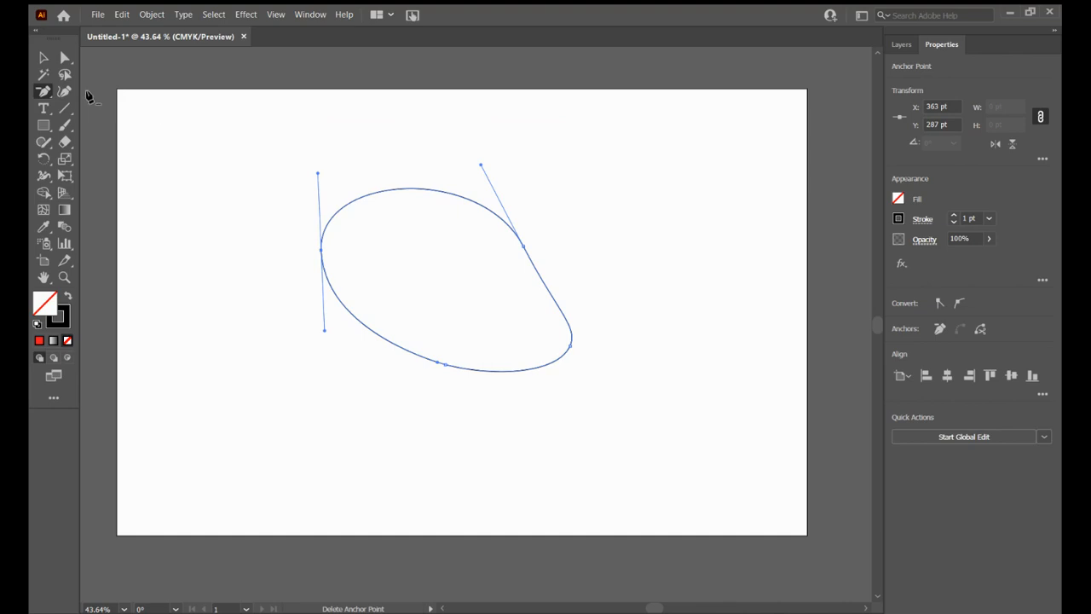
left_click(45, 58)
key("Delete")
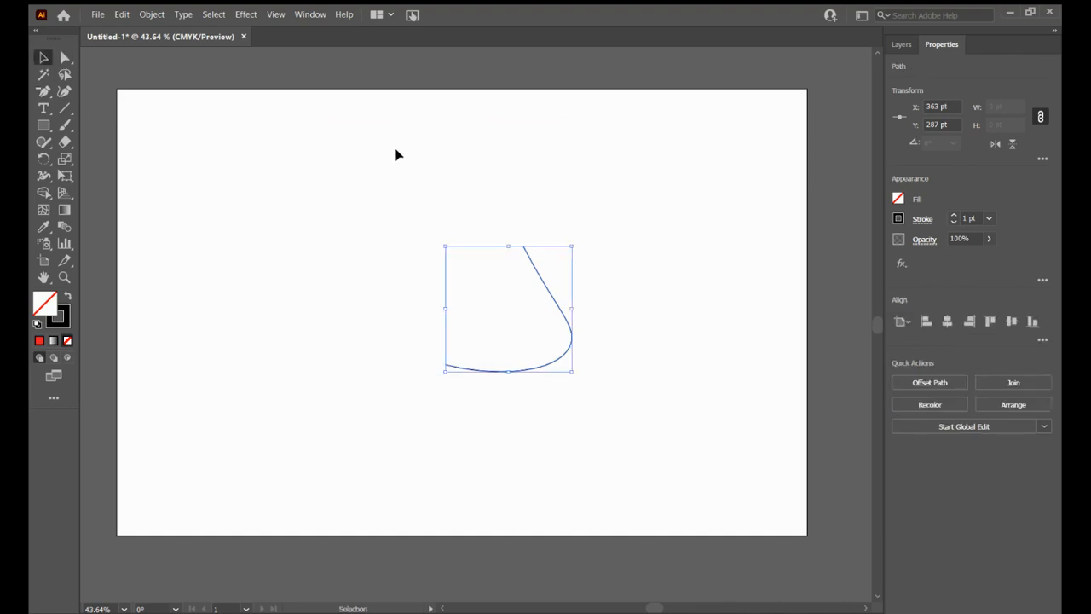
key("Delete")
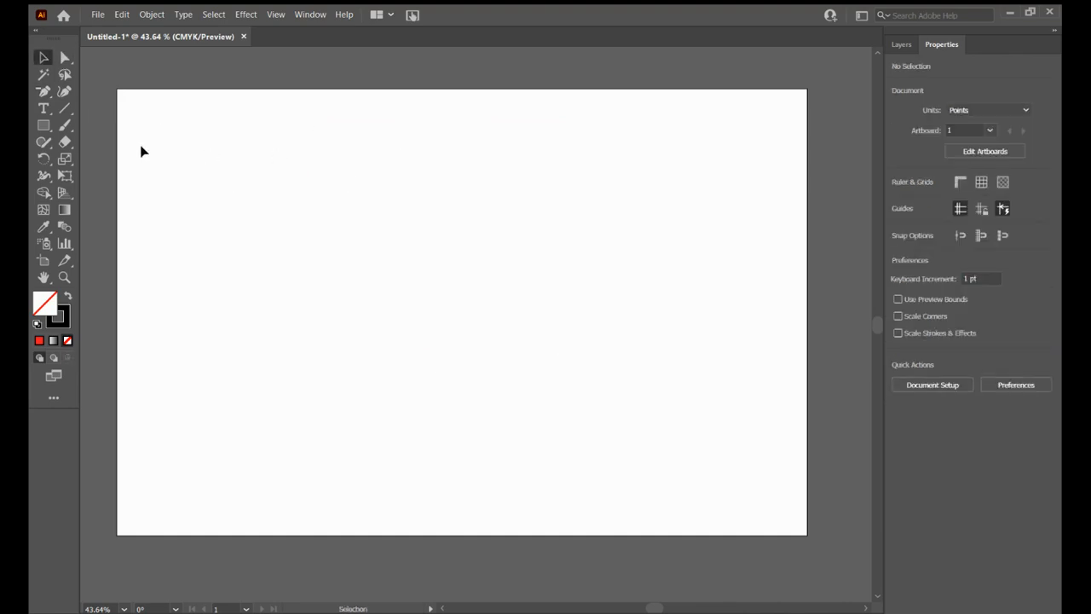
Step: Draw a closed Curvature path about 570 by 527 pt with two straight segments on its left and a curved right side
left_click(66, 92)
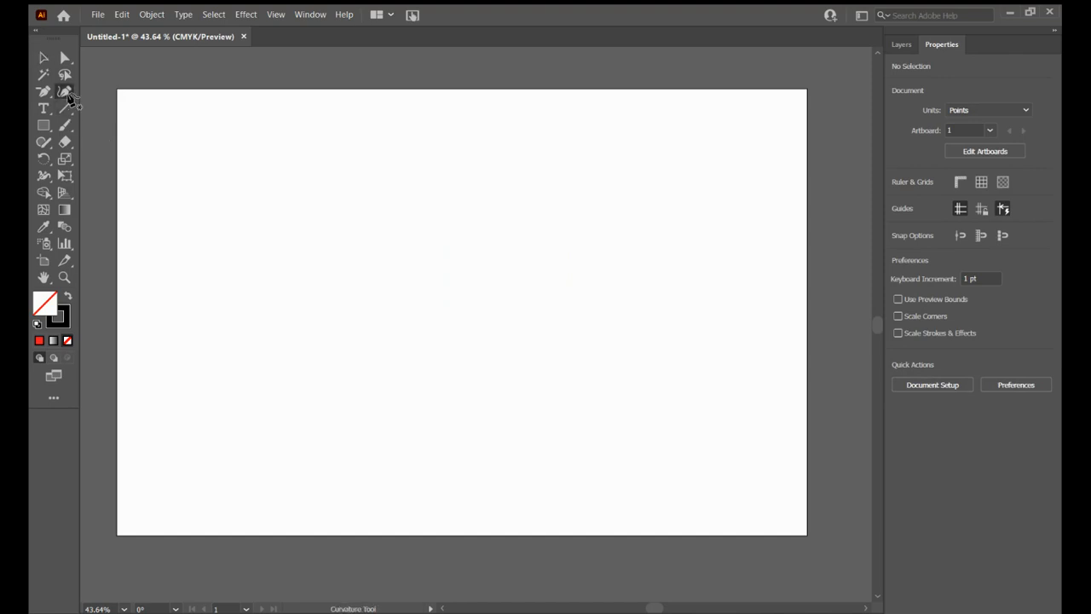
left_click(444, 118)
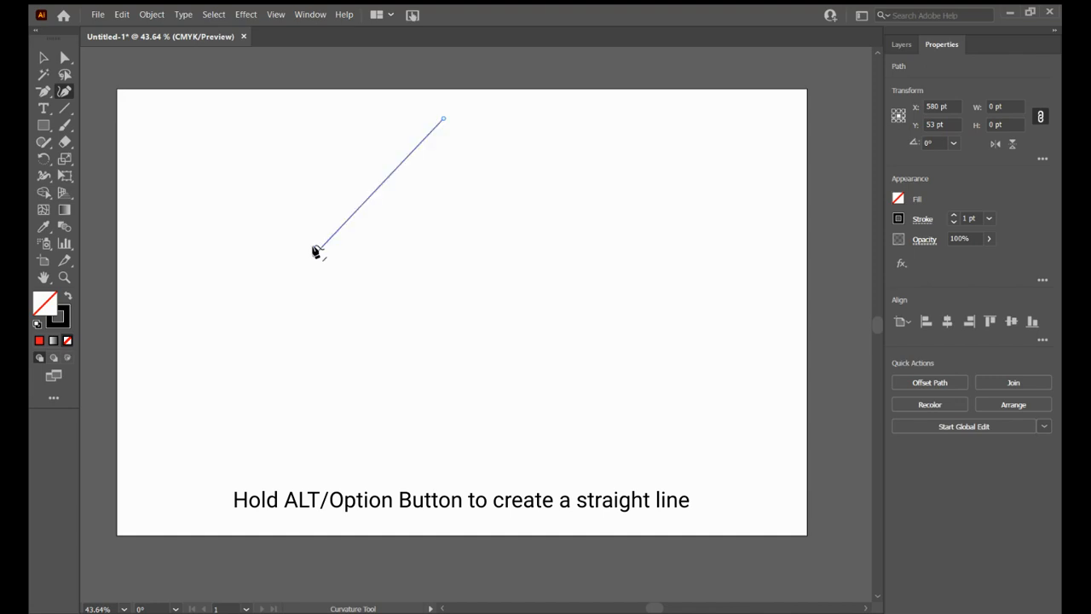
left_click(315, 254, "alt")
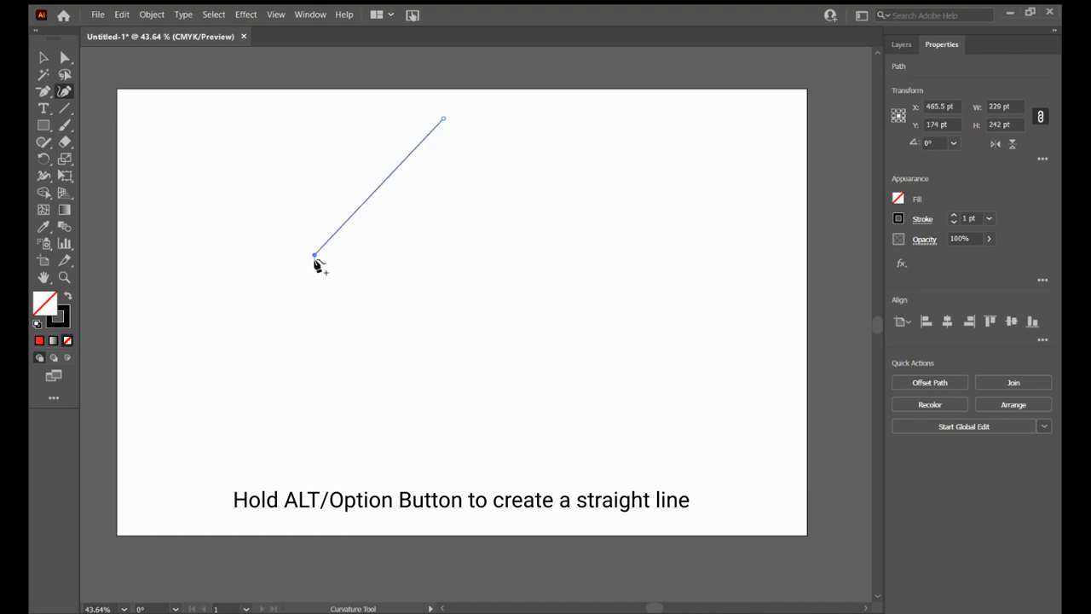
left_click(410, 406, "alt")
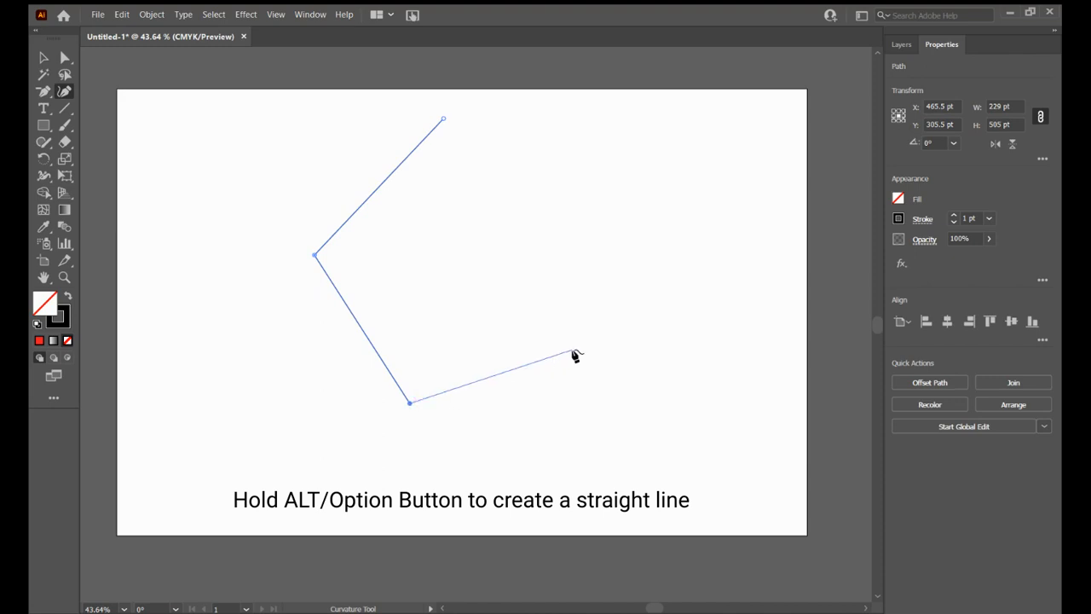
left_click(573, 351)
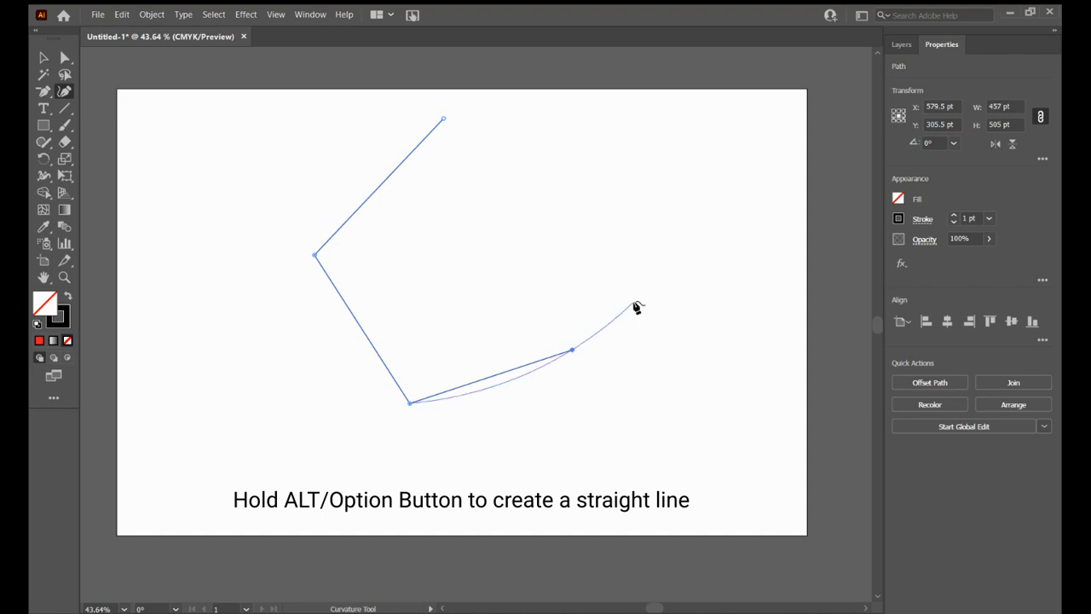
left_click(622, 165)
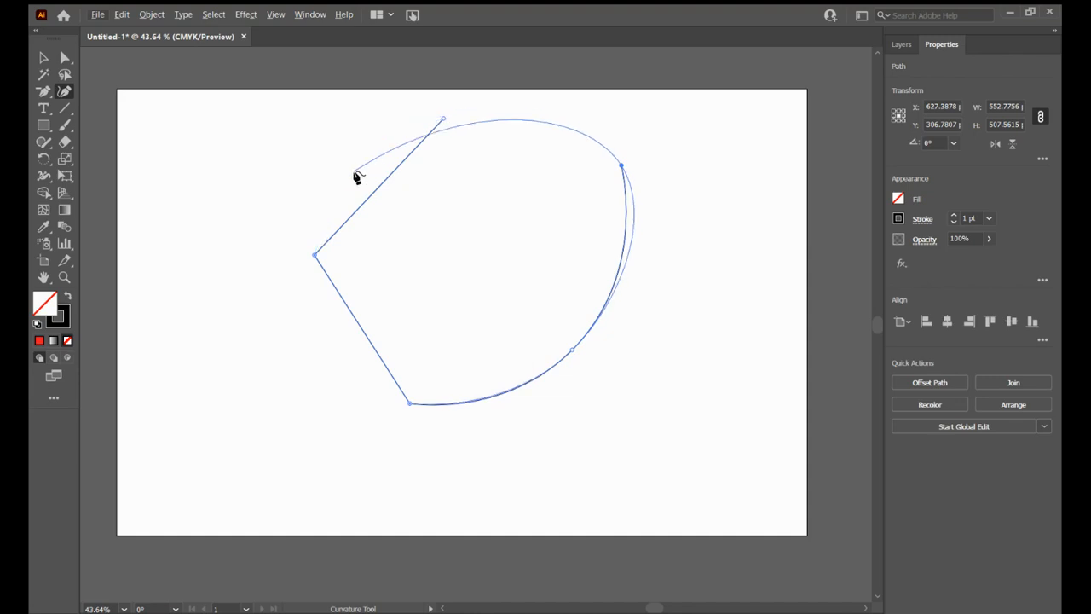
left_click(444, 119)
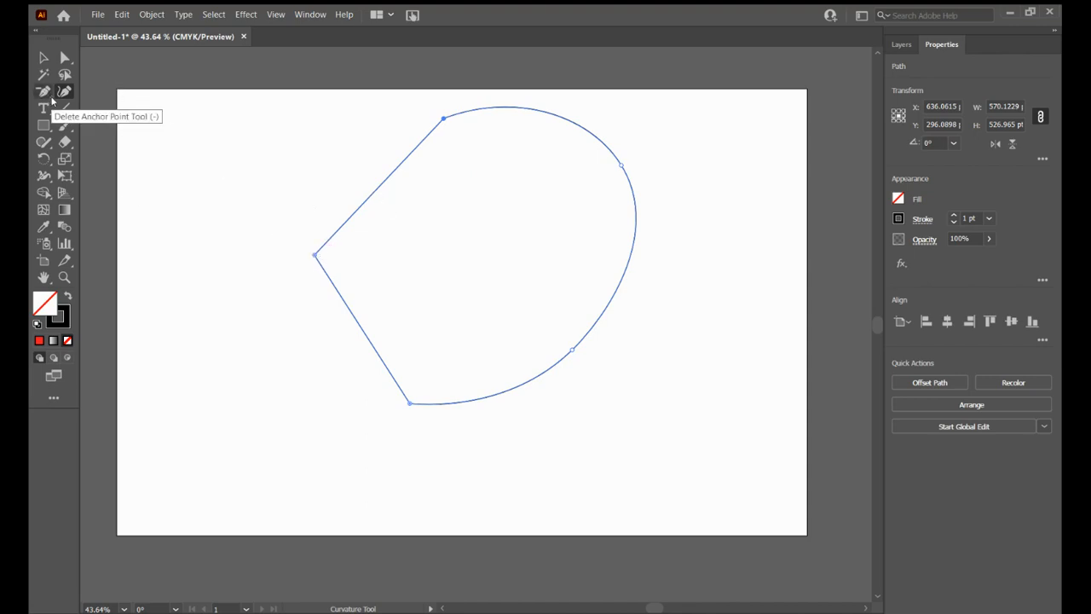
Step: Convert the path's left corner to a smooth point and its top and upper-right points to corners with the Anchor Point tool
left_click(50, 101)
key("shift+c")
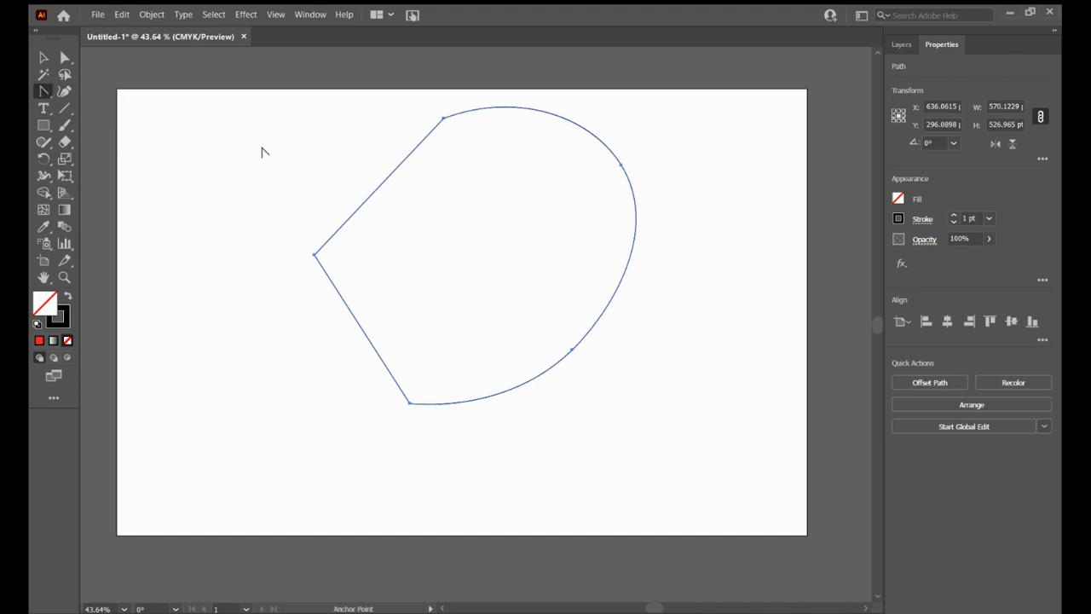
left_click_drag(314, 255, 318, 312)
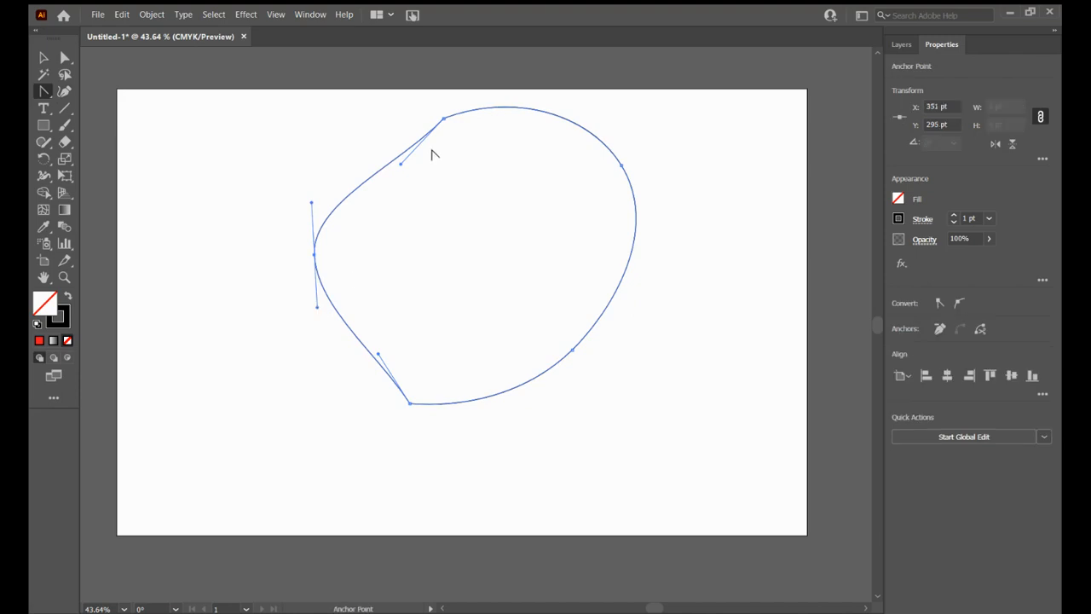
left_click(443, 118)
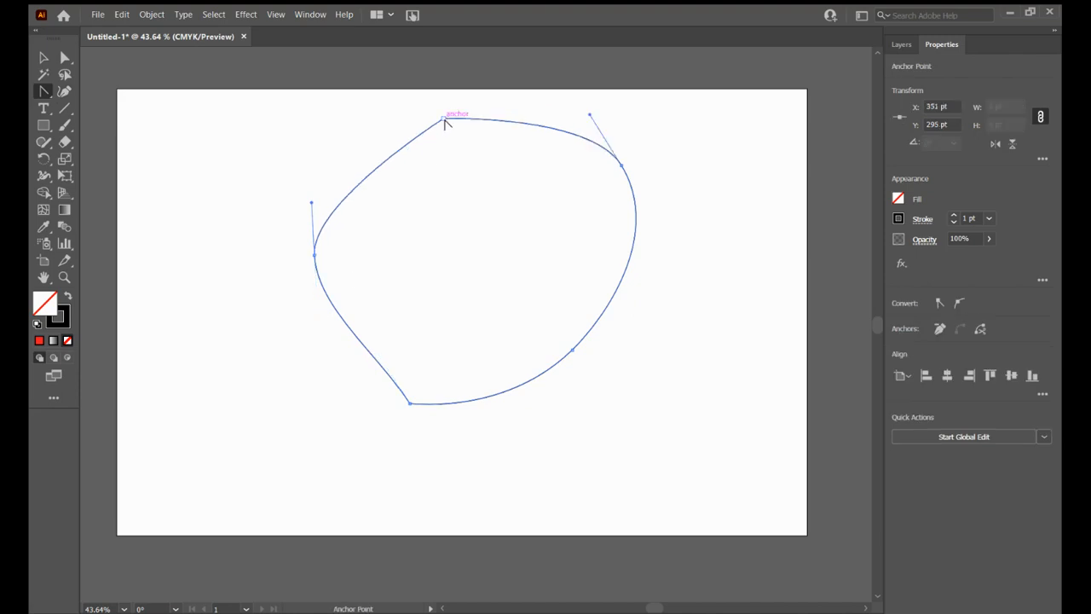
left_click(622, 164)
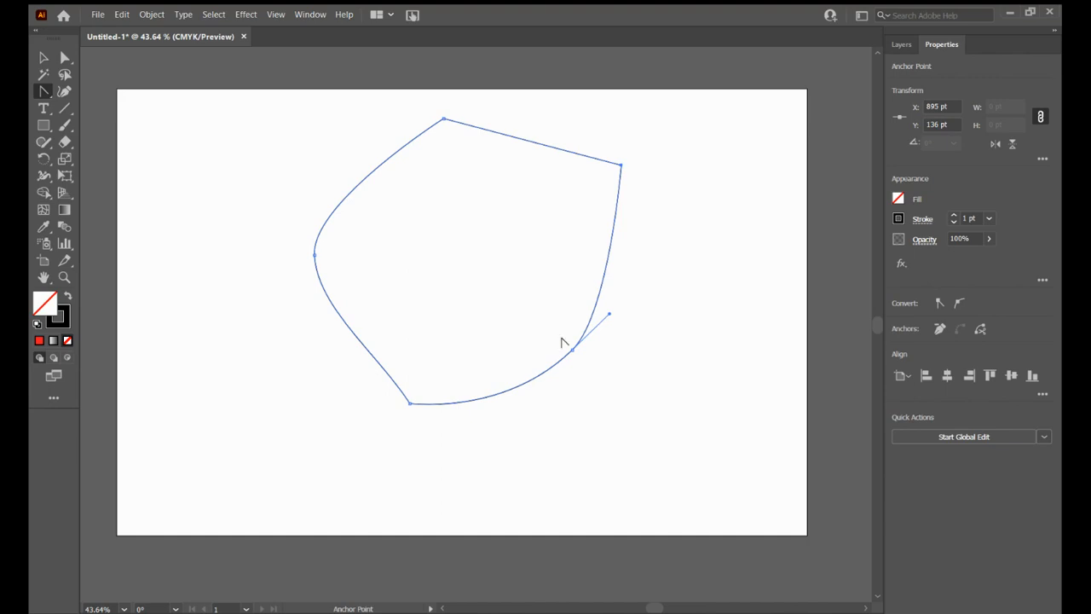
Step: Reshape the path with the Curvature tool by moving its bottom point right, lower-right point outward, and top point toward the upper-right corner
left_click(64, 91)
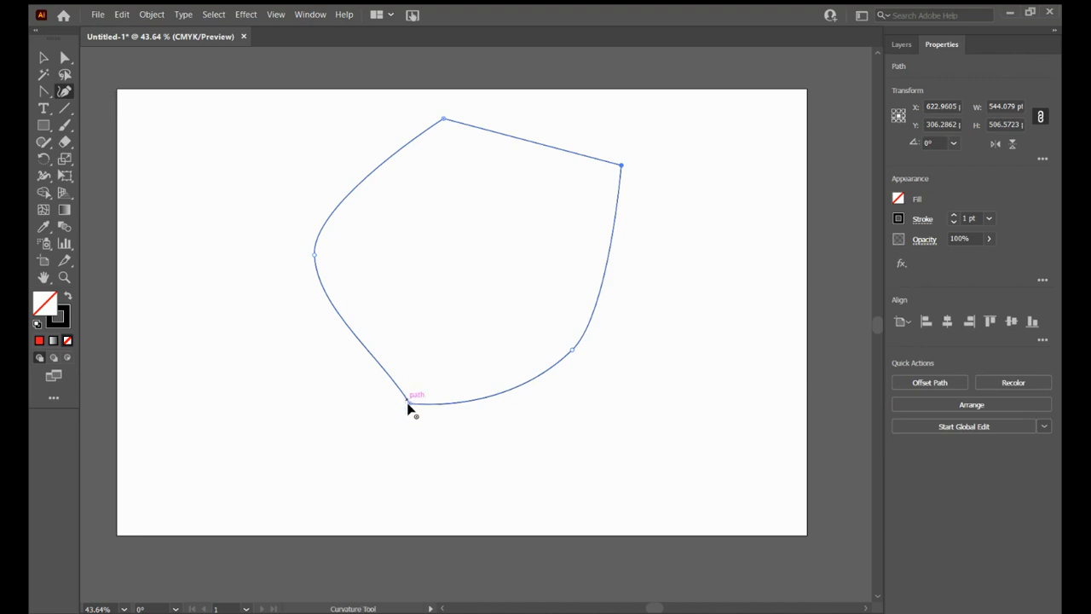
mouse_move(409, 403)
left_mouse_down()
mouse_move(455, 329)
mouse_move(429, 402)
left_mouse_up()
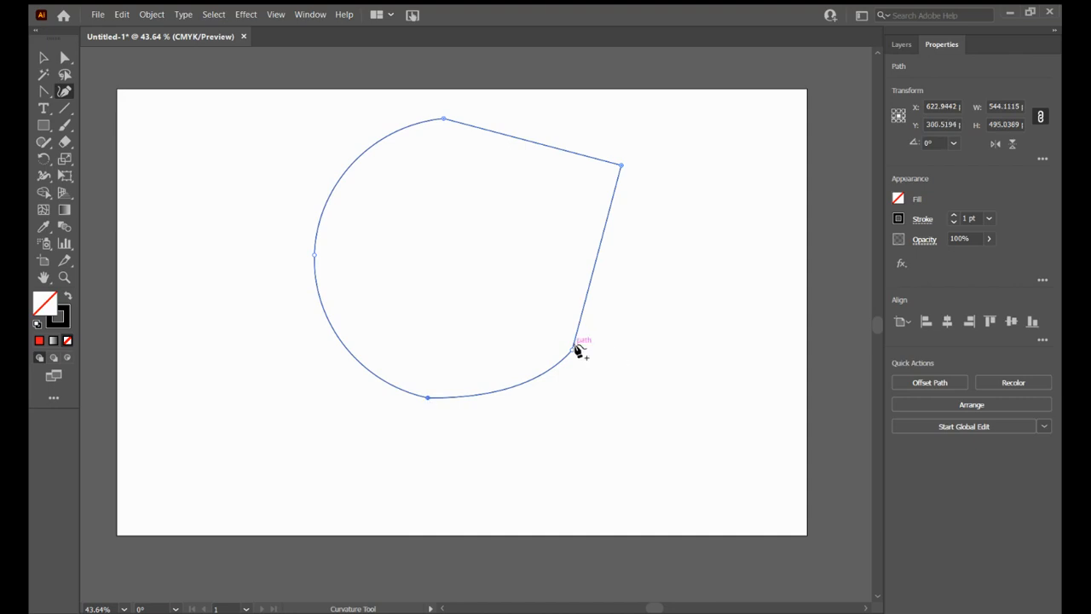
left_click_drag(573, 352, 605, 312)
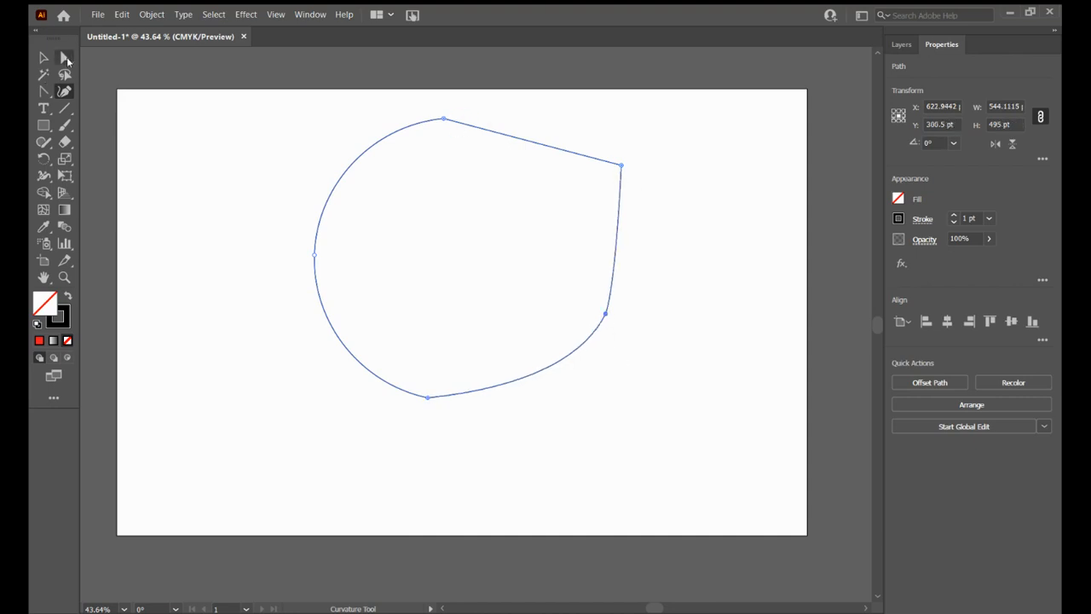
mouse_move(443, 119)
left_mouse_down()
mouse_move(449, 160)
mouse_move(527, 166)
left_mouse_up()
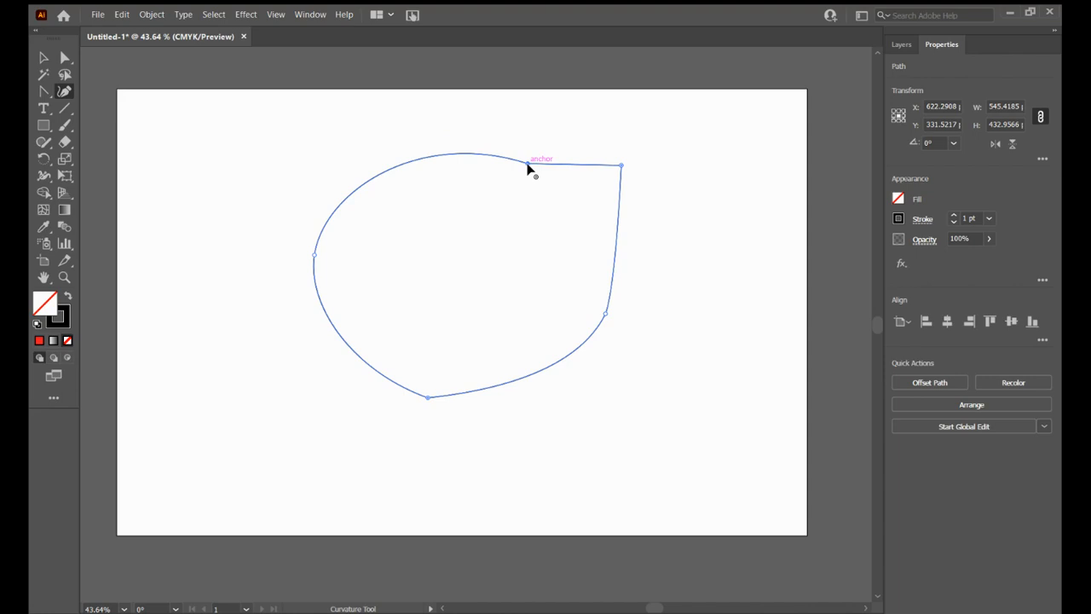
left_click(528, 163)
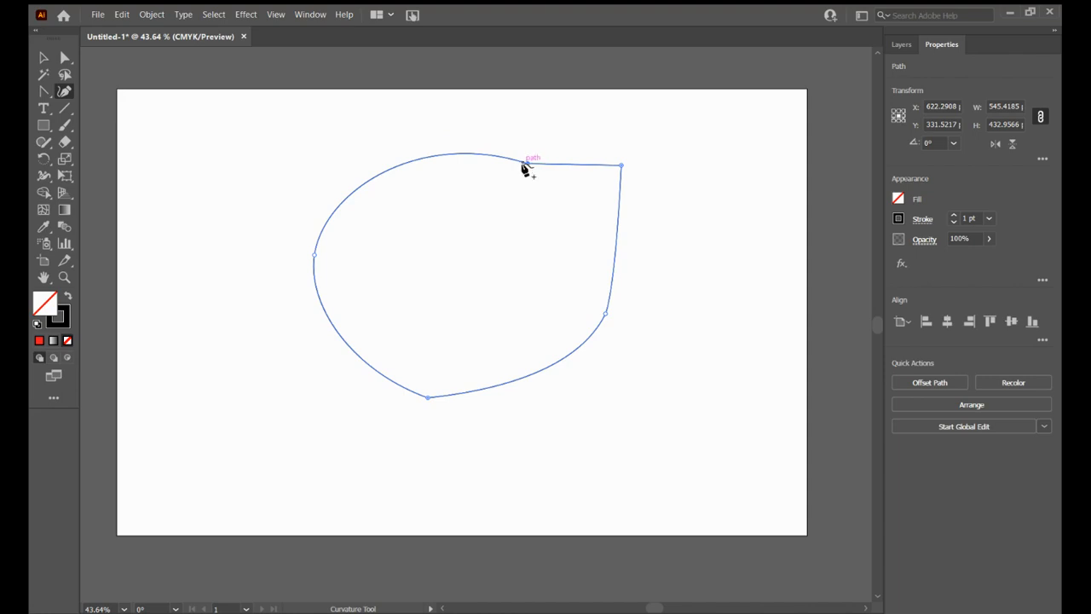